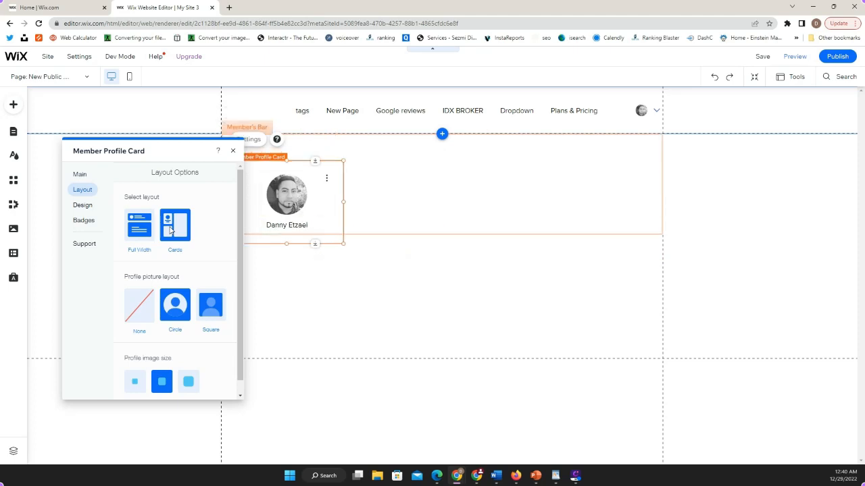
Close the Member Profile Card settings and turn on Developer Mode for the site.
click(476, 250)
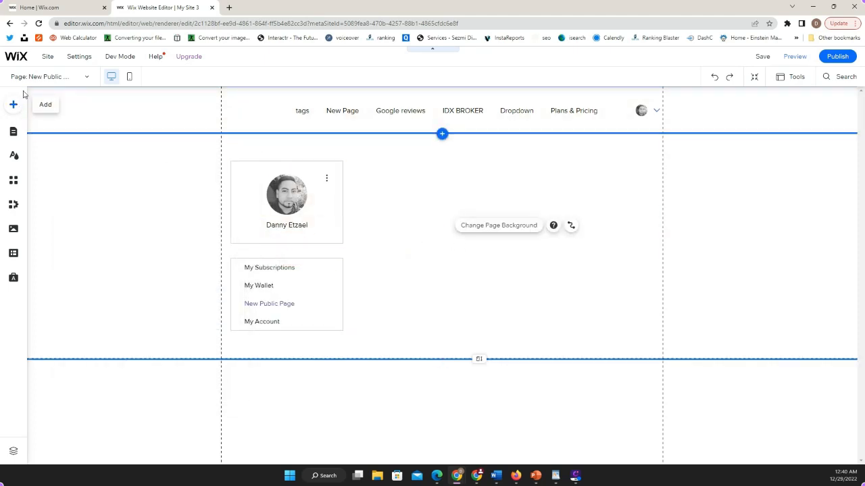
mouse_move(117, 62)
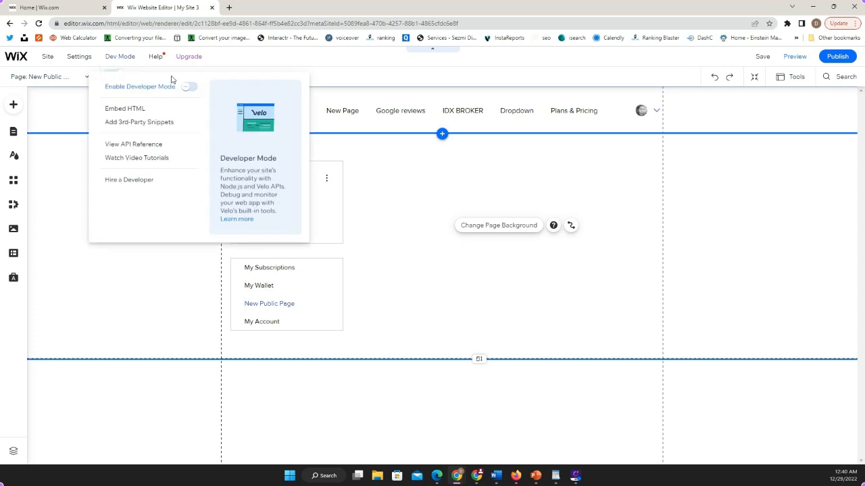
click(190, 88)
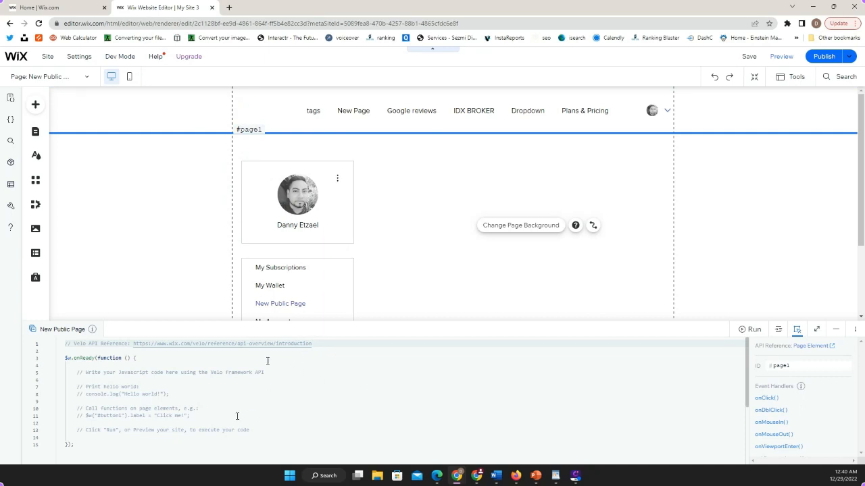
Look through the list of page code files, hide it again and minimize the code editor.
click(11, 99)
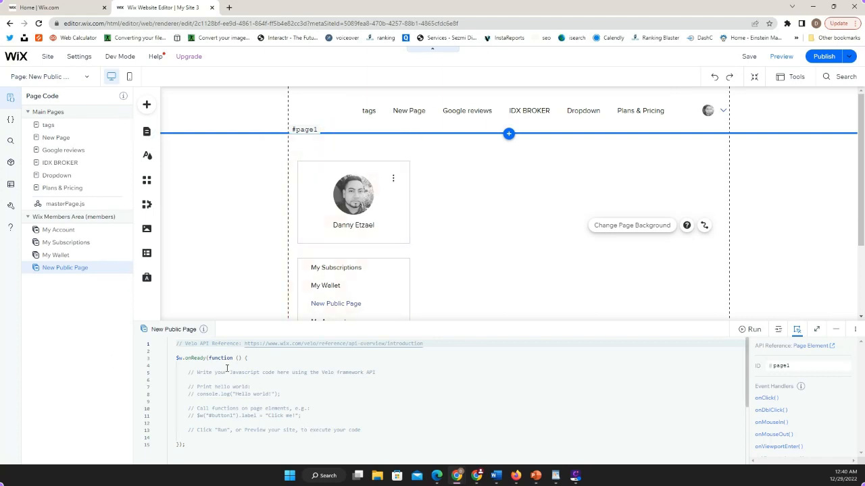
click(10, 100)
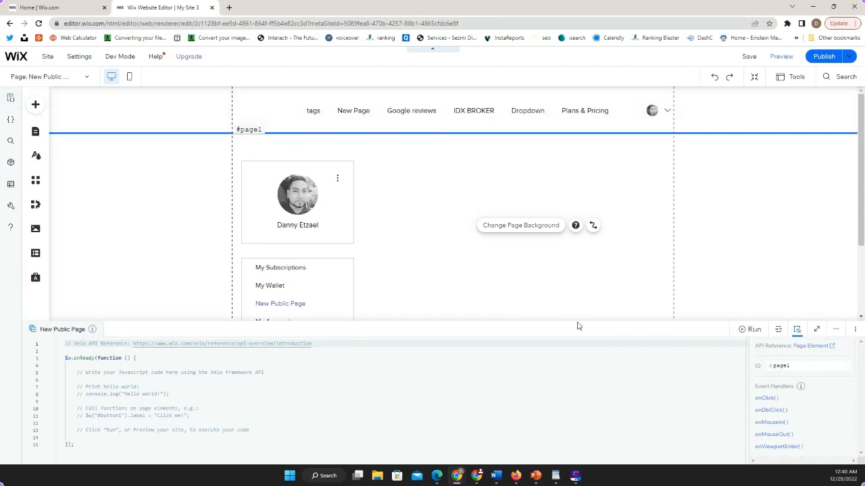
click(837, 329)
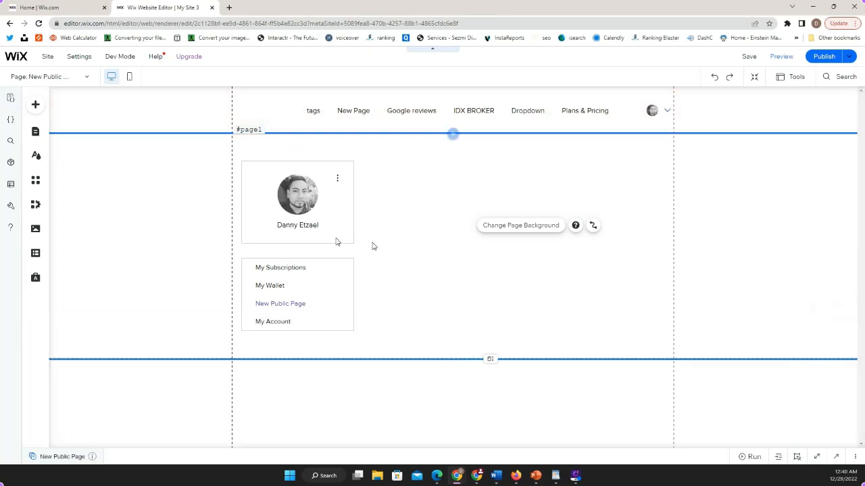
Add the white Upload button from the upload input elements and place it on the page beside the member profile card.
click(35, 132)
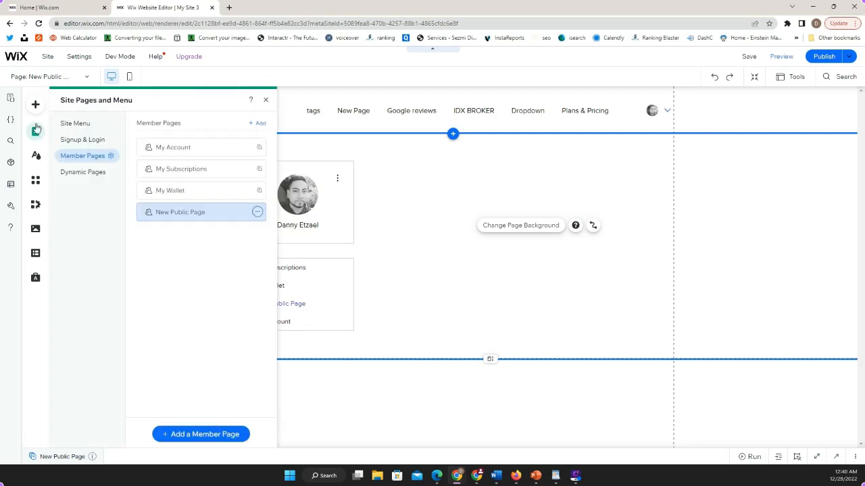
click(35, 104)
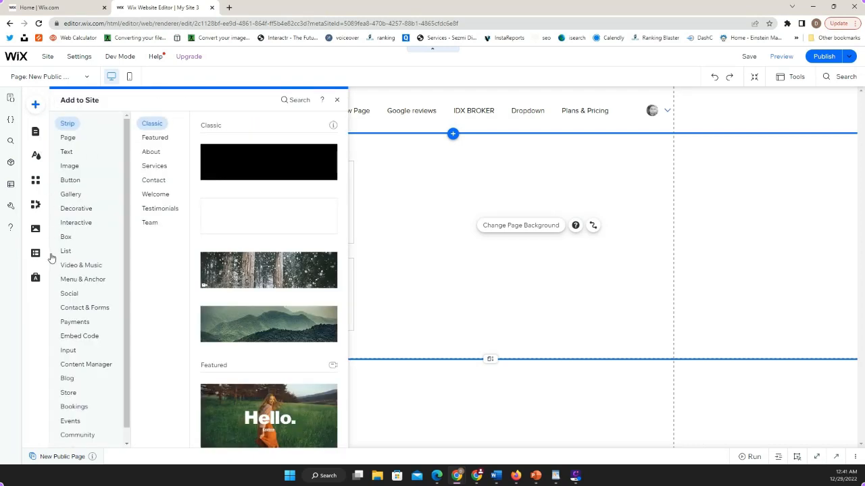
click(66, 350)
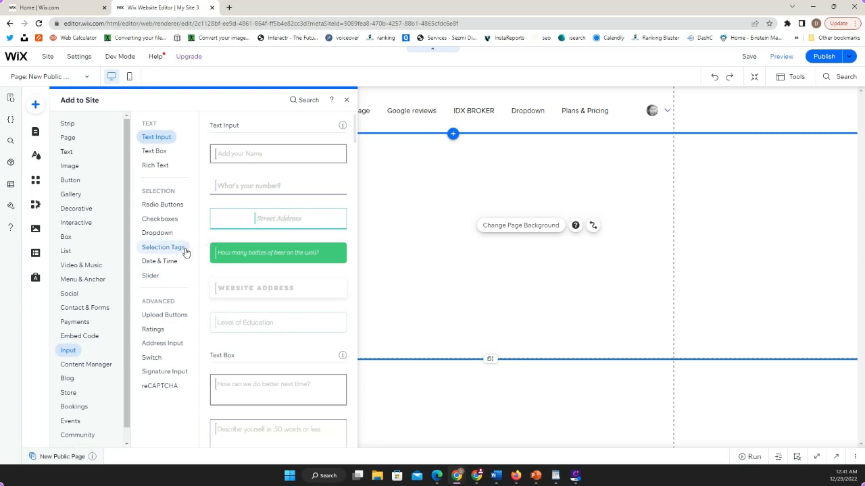
click(166, 263)
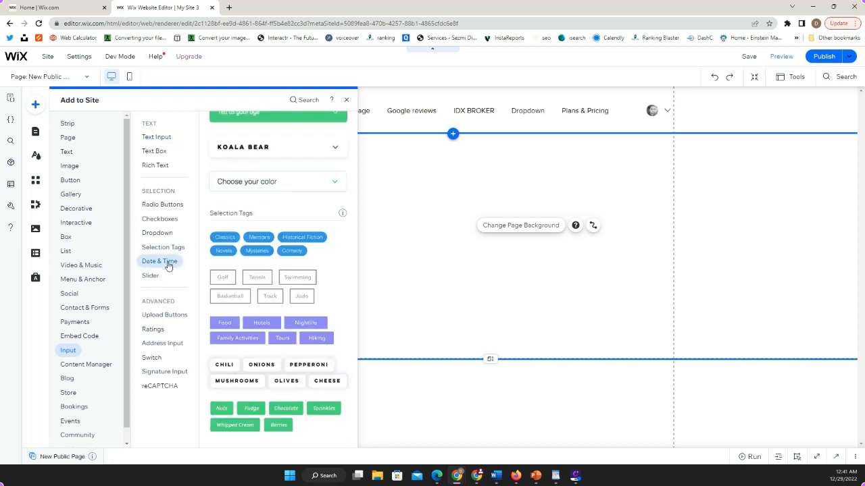
click(162, 234)
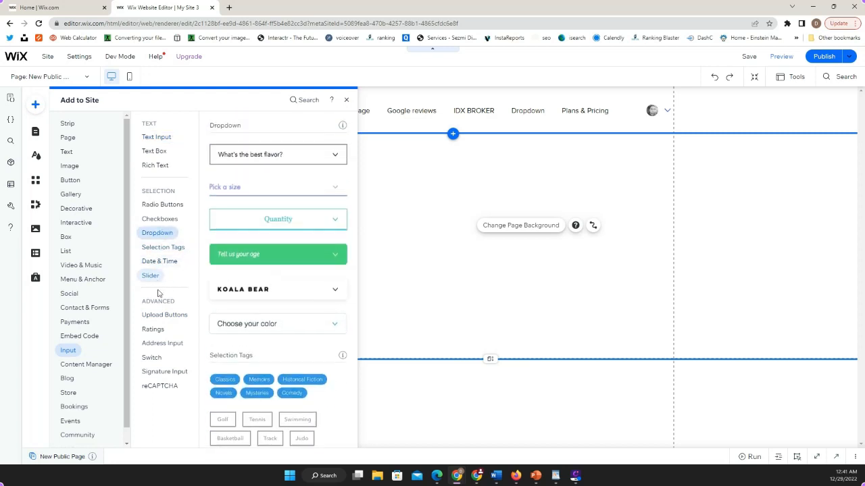
click(162, 315)
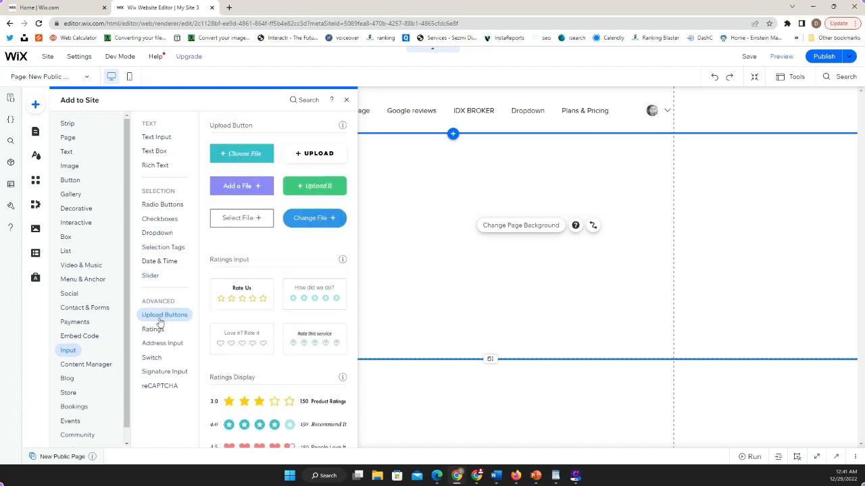
click(300, 158)
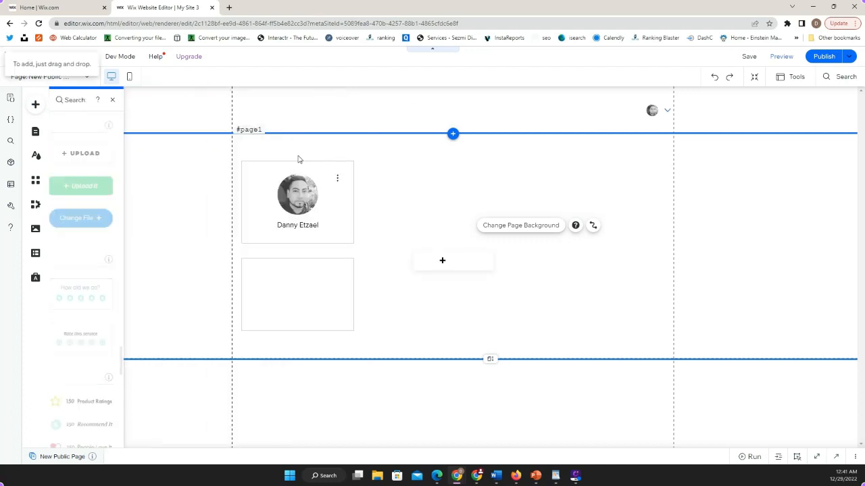
drag(452, 264, 556, 208)
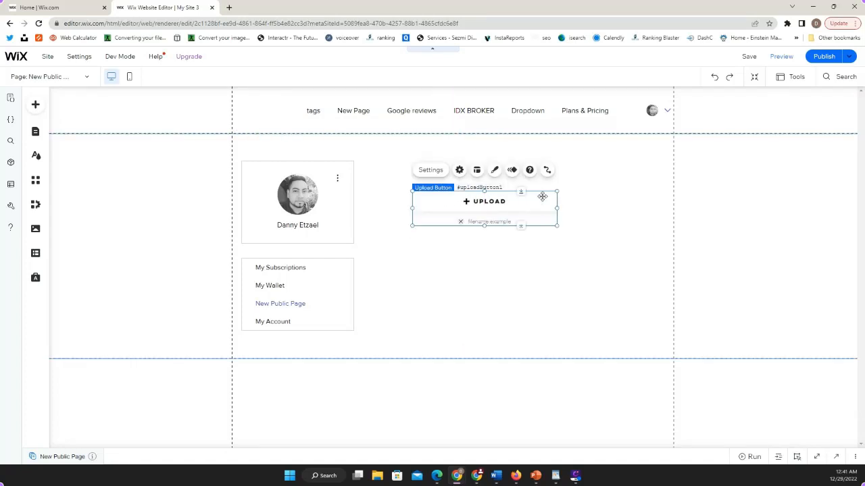
Set the upload button's text to "Upload Image" and close its settings.
click(459, 170)
click(593, 171)
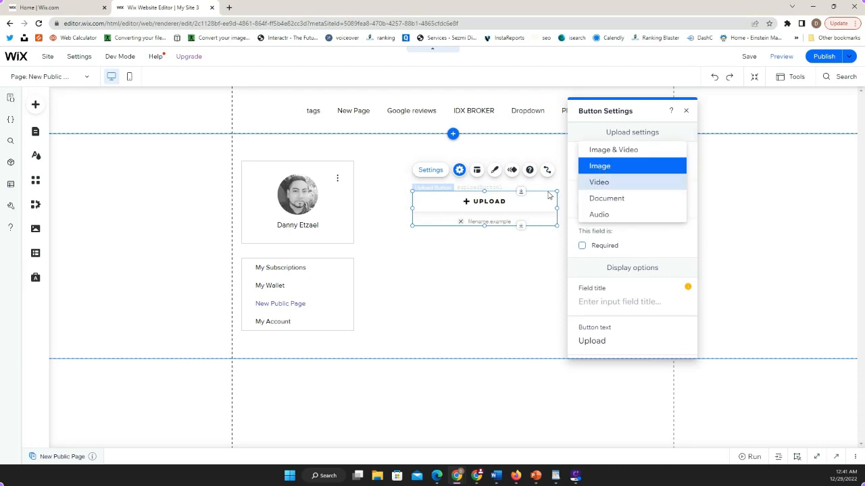
click(629, 280)
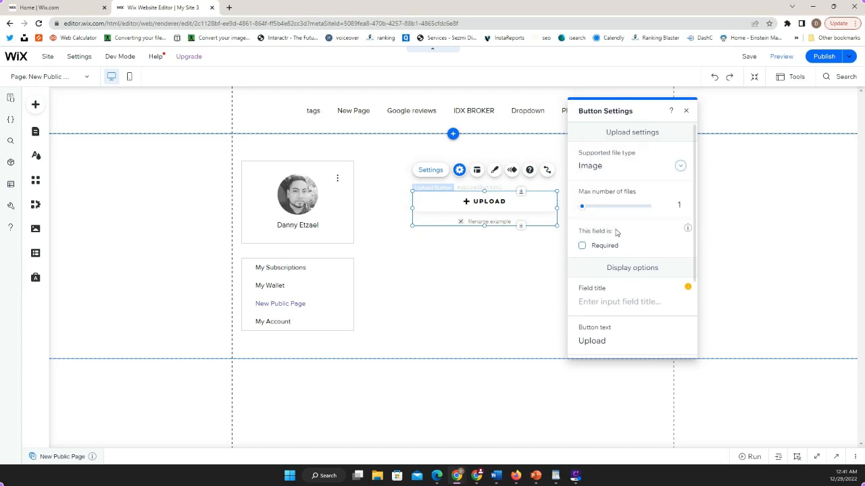
click(607, 339)
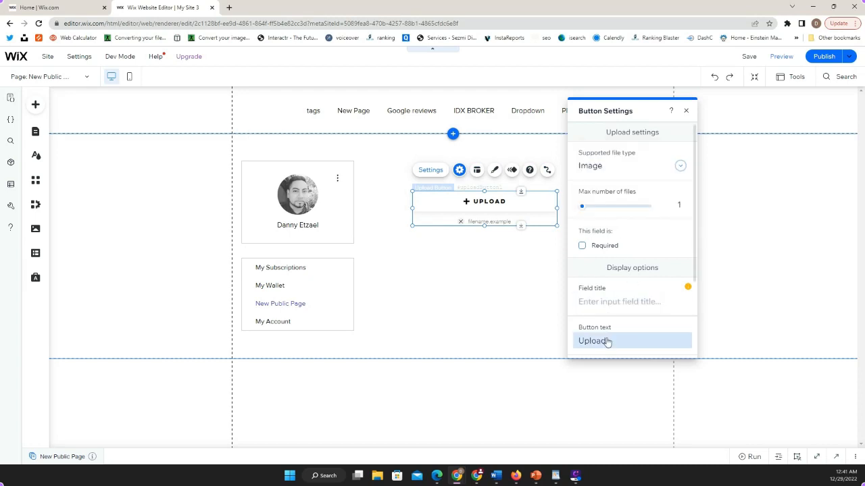
click(658, 346)
text(I)
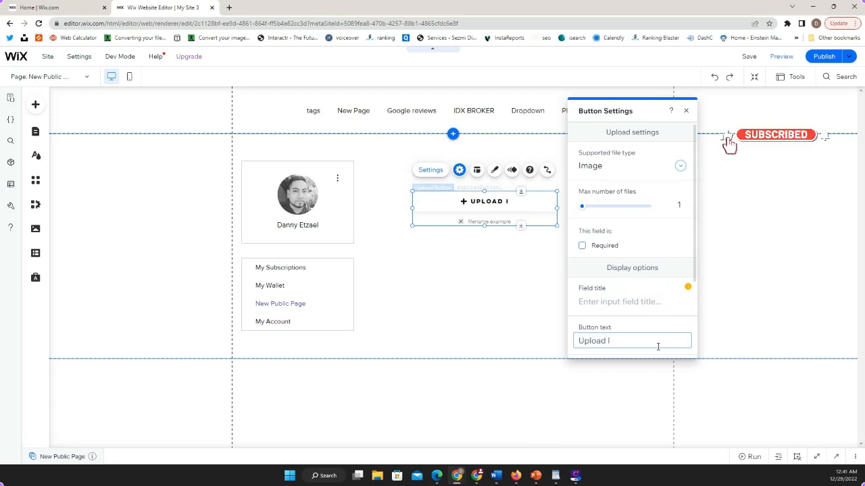
text(mage)
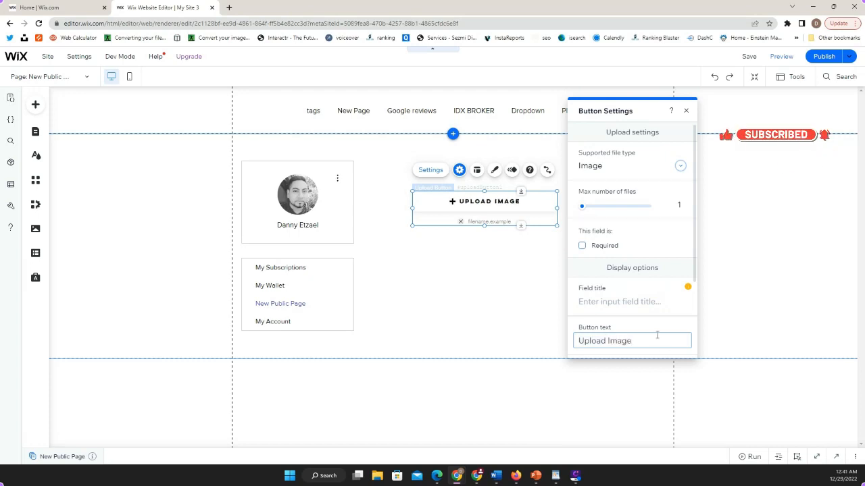
click(469, 288)
Move the Upload Image button up slightly and place a duplicate of it directly below.
drag(488, 219, 492, 194)
right_click(493, 194)
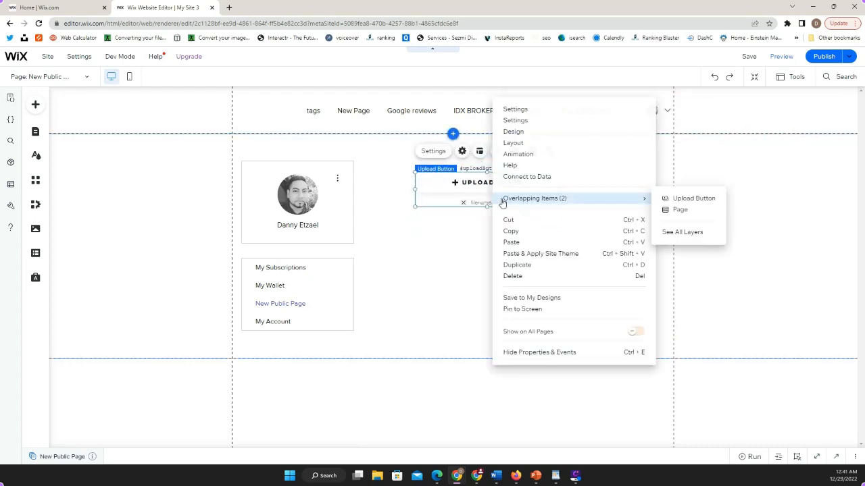
click(521, 265)
drag(507, 193, 498, 228)
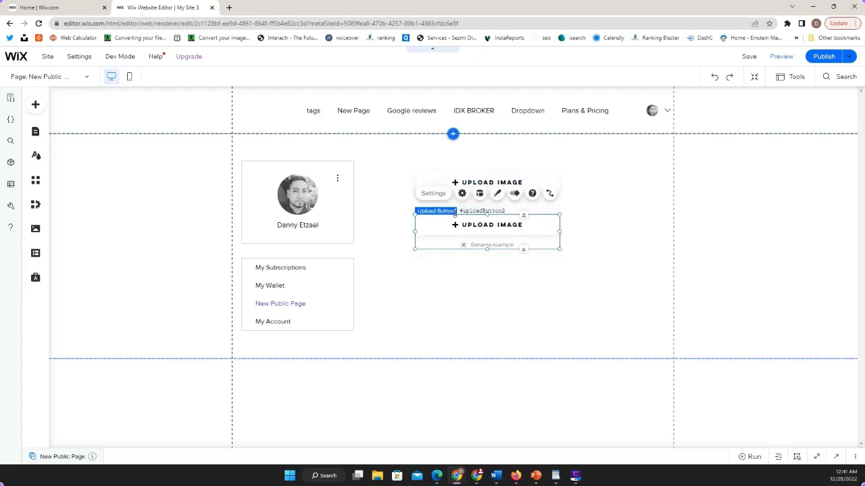
Change the button text of the duplicated upload button to "Upload Video & Image".
click(442, 195)
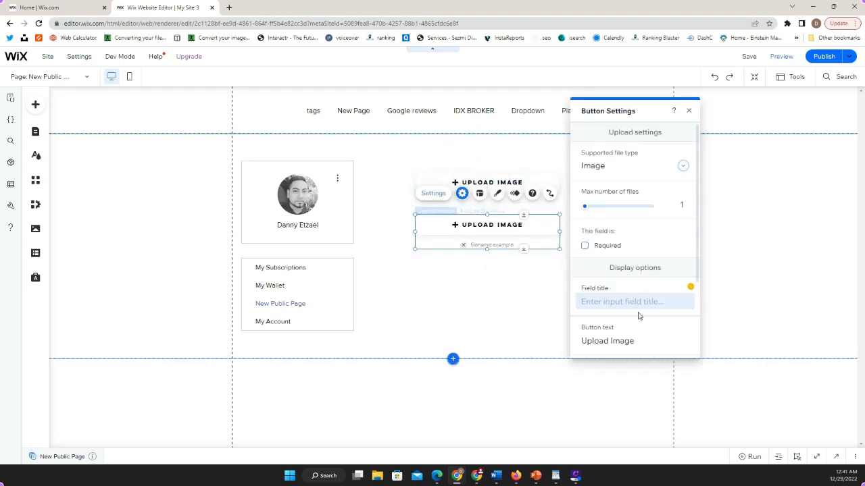
click(611, 340)
click(668, 340)
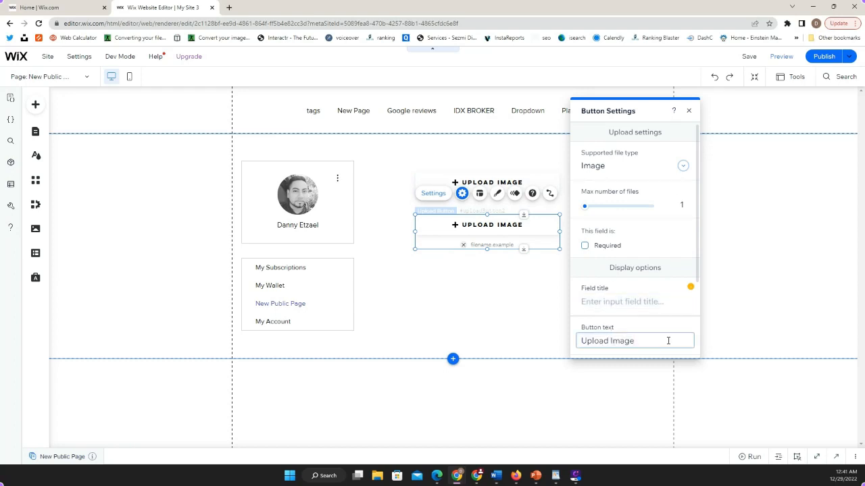
key(BackSpace)
key(BackSpace)
key(BackSpace)
key(BackSpace)
key(BackSpace)
key(BackSpace)
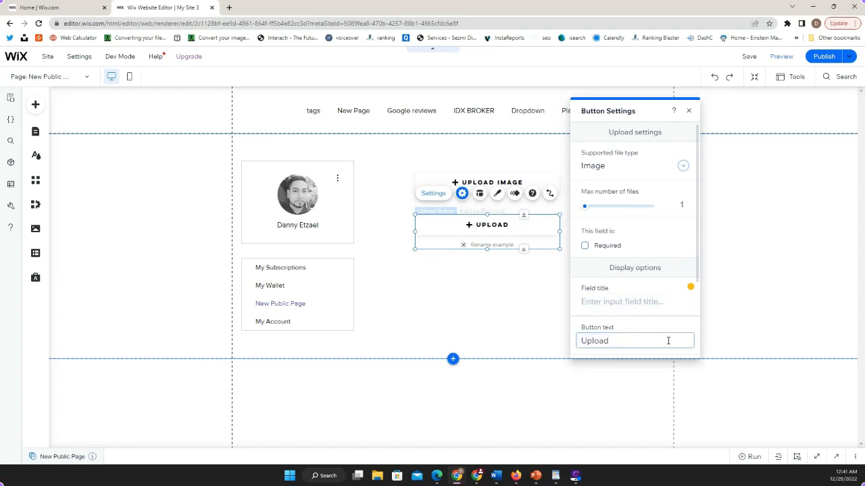
text(Video & Image)
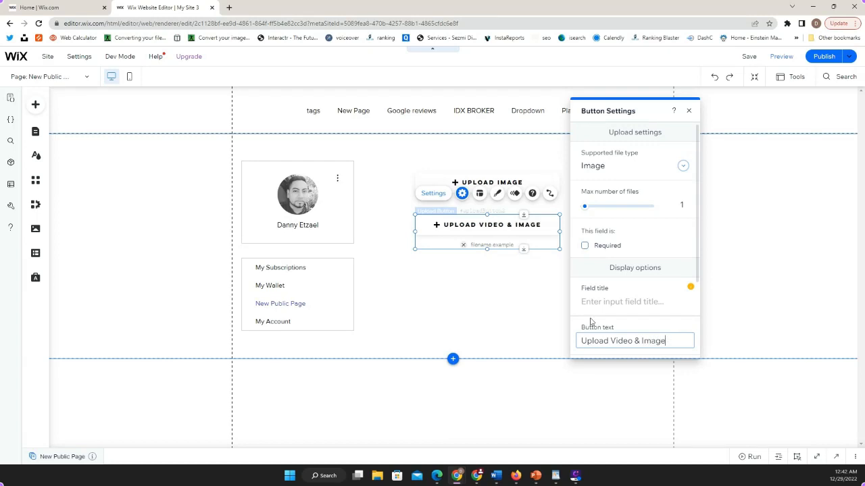
Set the second upload button's supported file type to Image & Video and nudge the button slightly down.
click(683, 165)
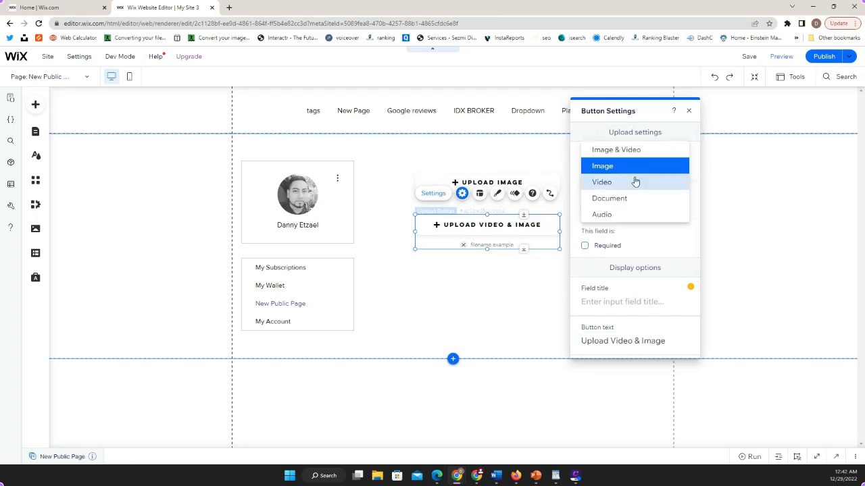
click(632, 150)
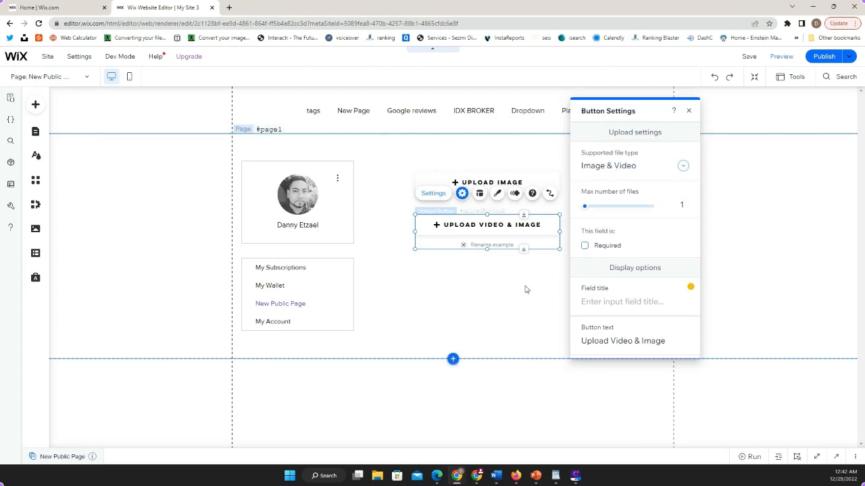
click(526, 289)
mouse_move(503, 230)
mouse_down()
mouse_move(504, 217)
mouse_move(503, 228)
mouse_up()
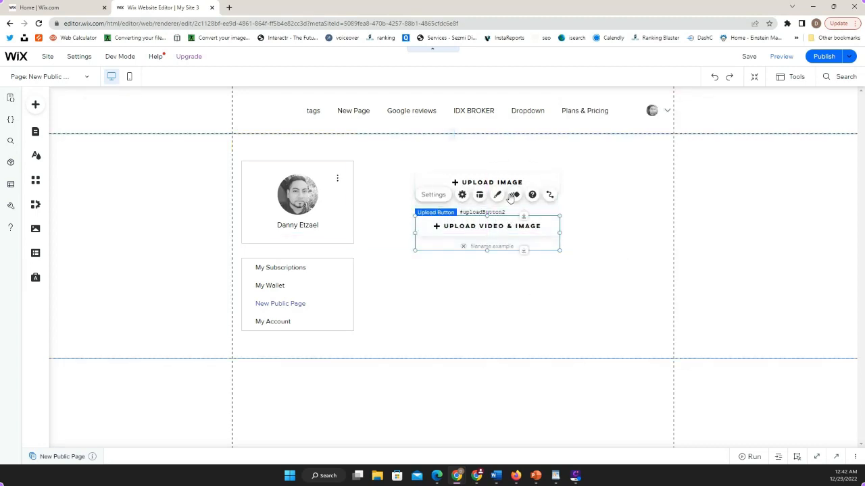
click(495, 182)
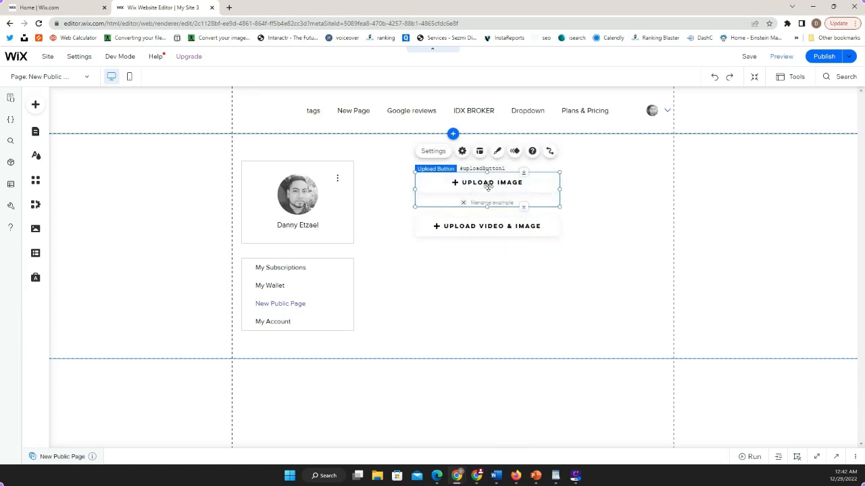
click(479, 230)
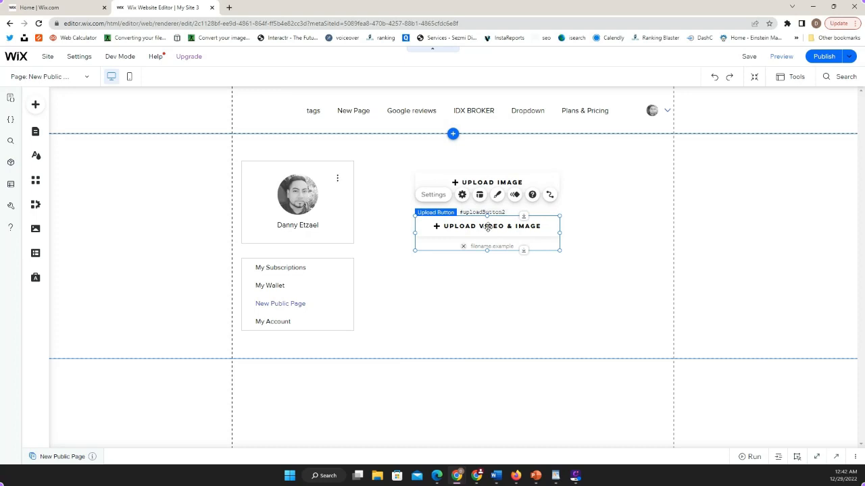
Add the "Add your Name" text input below the upload buttons and align its left edge with theirs.
click(35, 108)
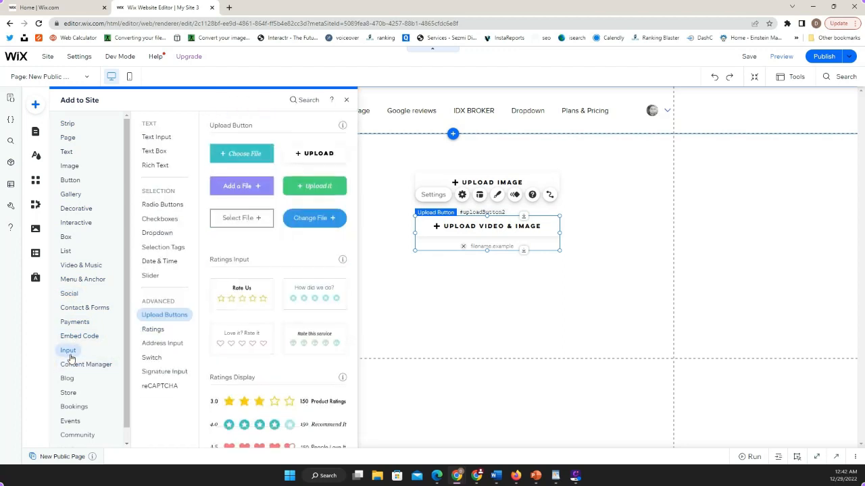
click(159, 139)
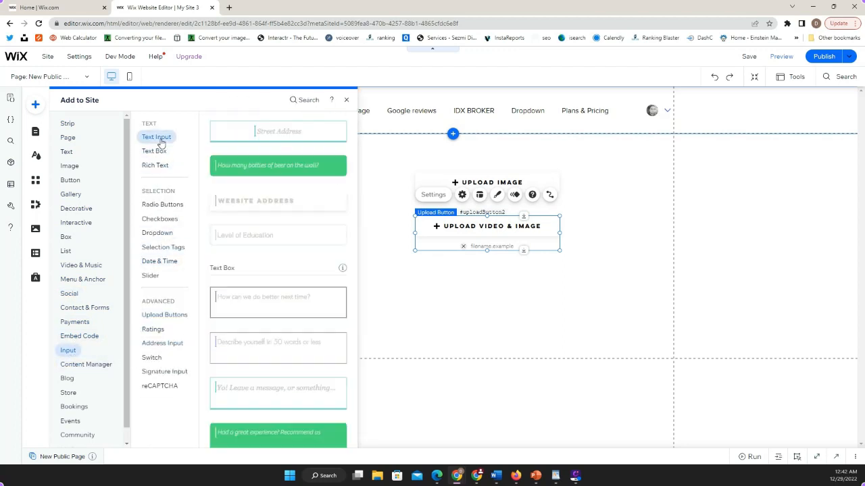
click(262, 155)
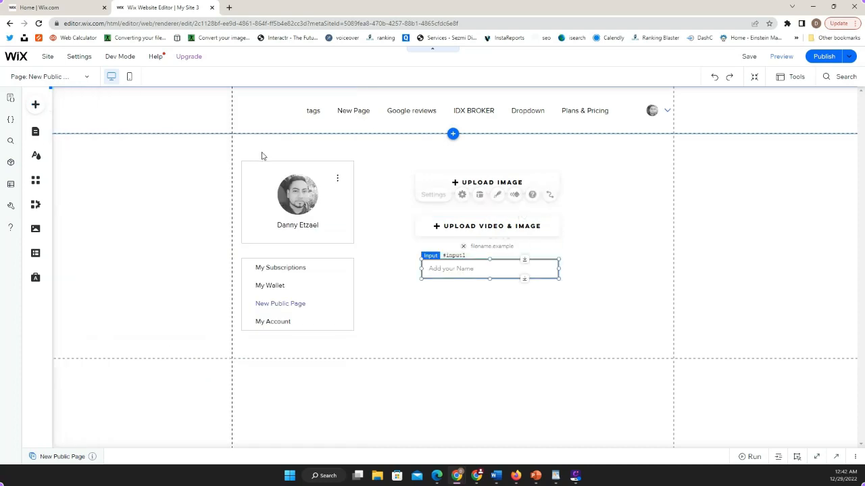
mouse_move(463, 267)
mouse_down()
mouse_move(447, 268)
mouse_move(455, 269)
mouse_up()
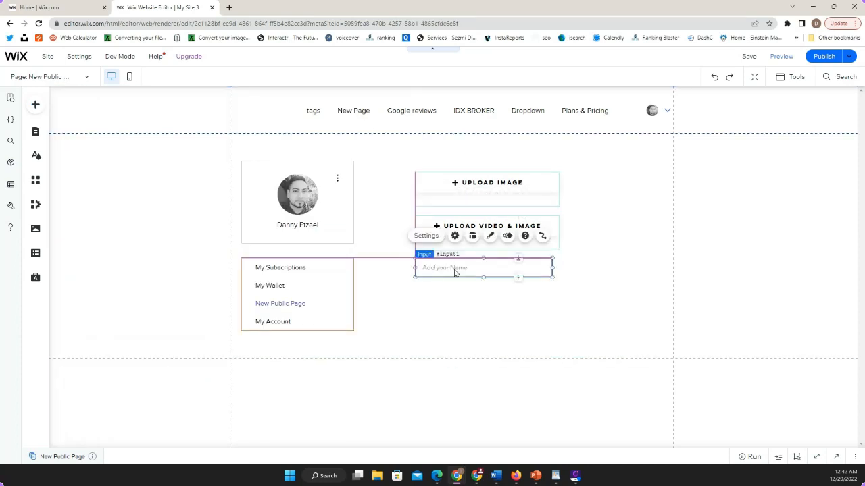
Change the placeholder text of the text input below the upload buttons to "Add Link".
click(433, 236)
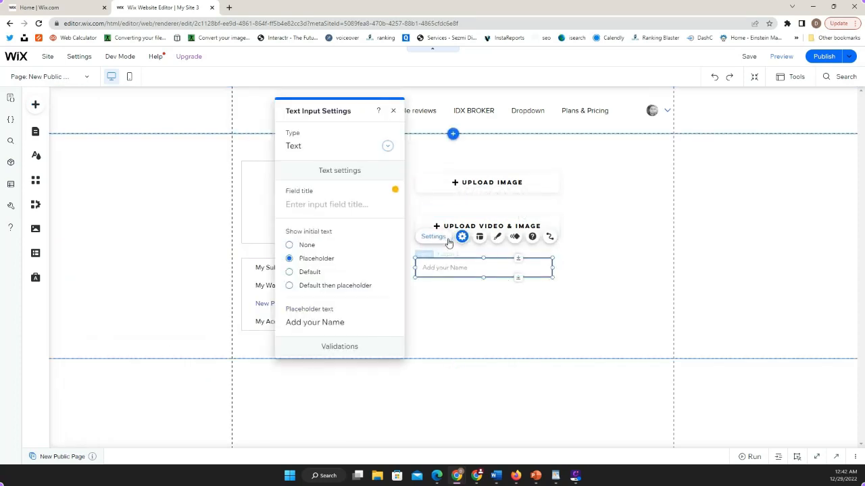
click(340, 319)
text(Add Link)
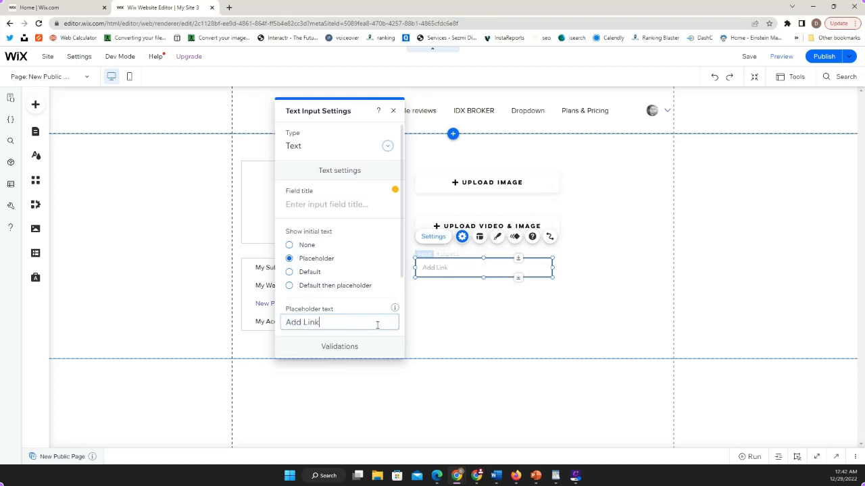
click(459, 291)
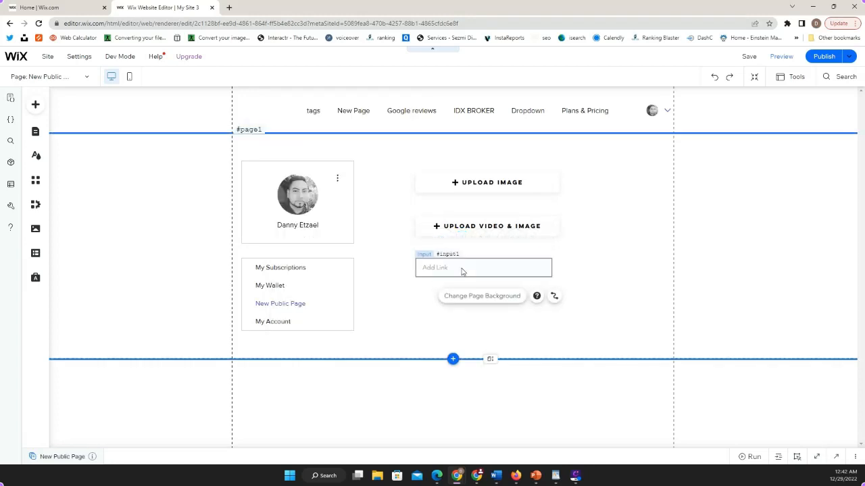
click(461, 268)
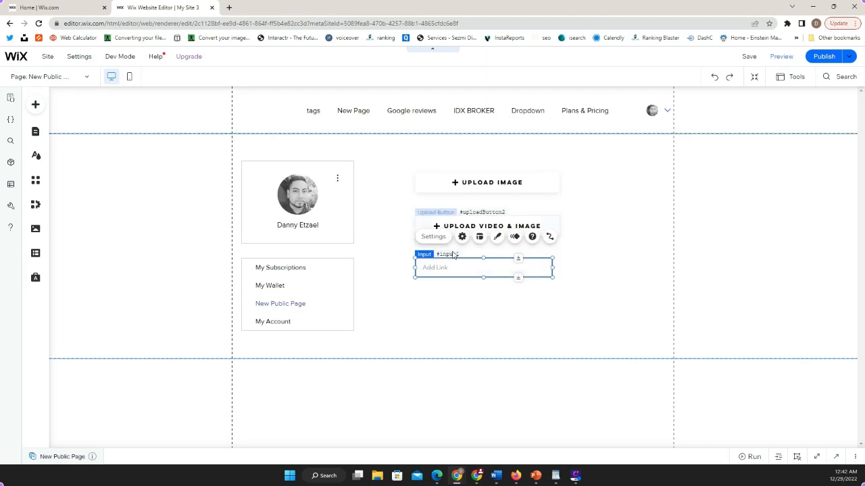
click(35, 106)
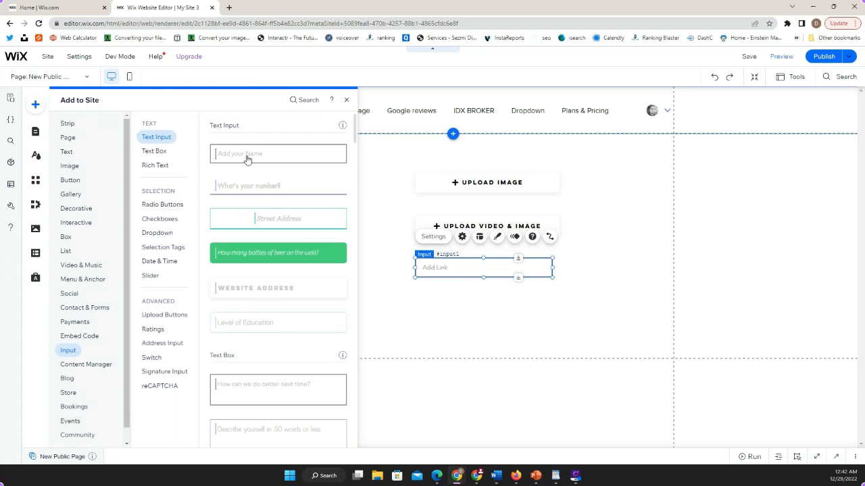
drag(247, 159, 465, 301)
key(Delete)
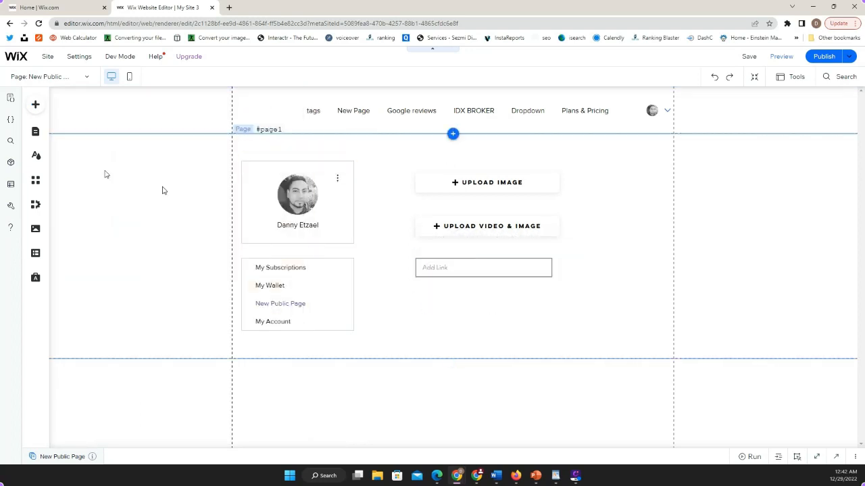
Add the blue rounded "Change File" upload button directly below the Add Link input, aligned with its left edge.
click(35, 105)
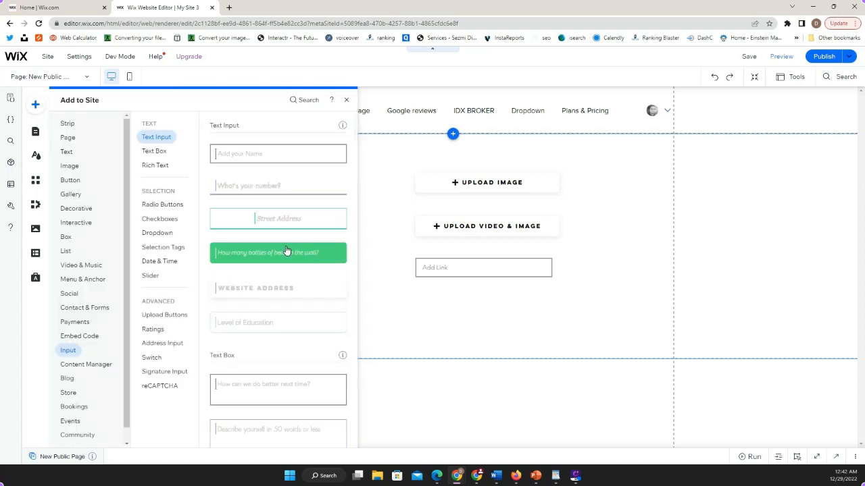
click(181, 249)
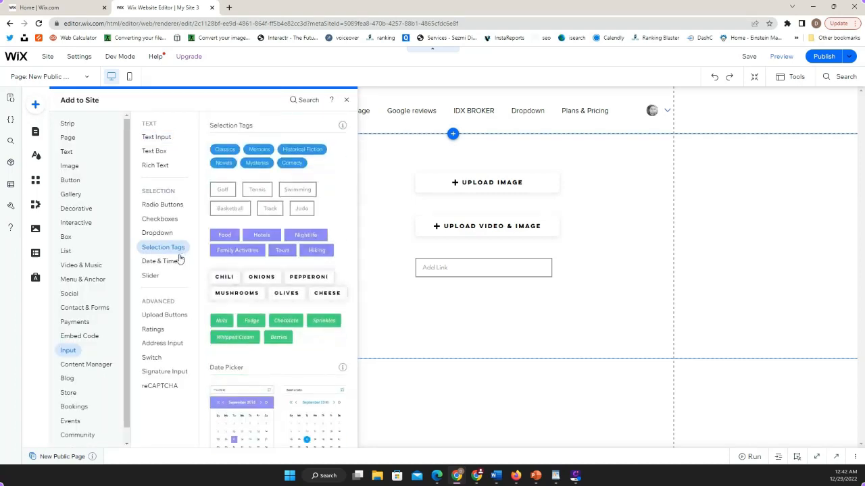
click(171, 262)
click(166, 236)
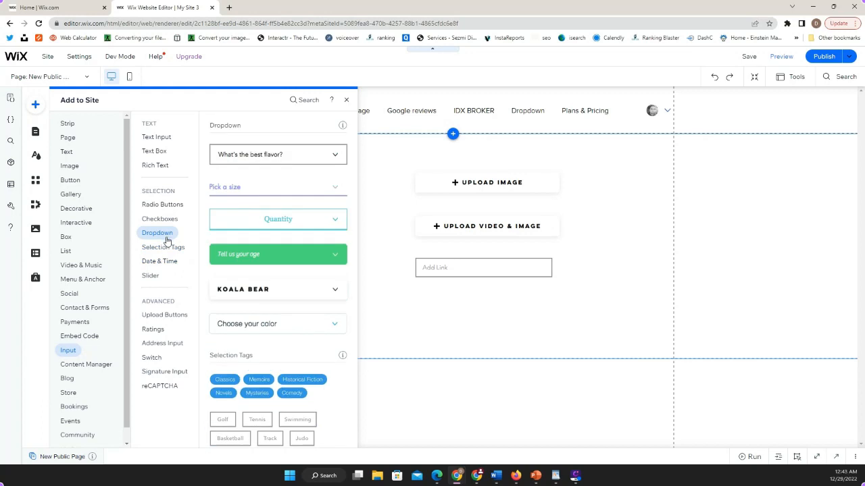
click(169, 247)
click(159, 233)
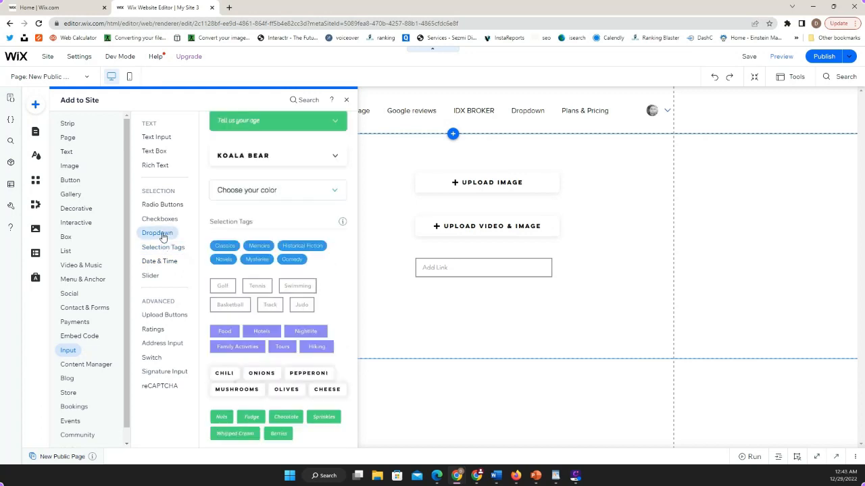
click(165, 248)
click(165, 315)
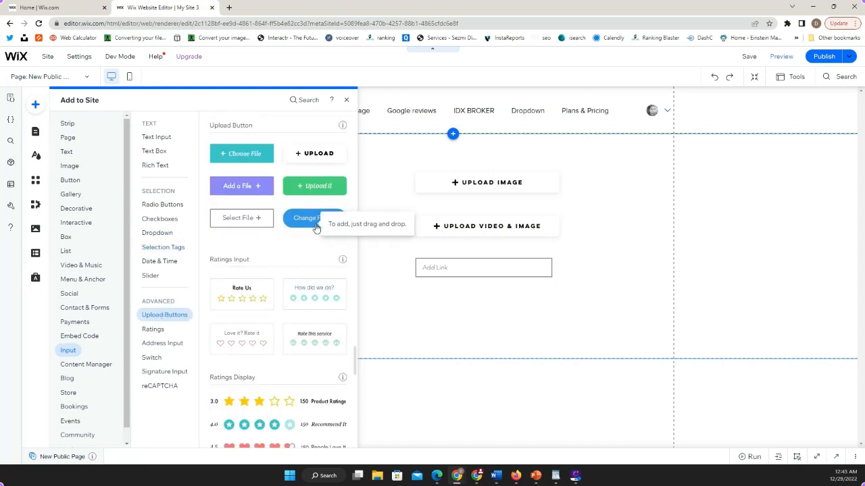
drag(307, 223, 556, 311)
Change the button text of the blue upload button to "Upload QR Code Image".
click(425, 273)
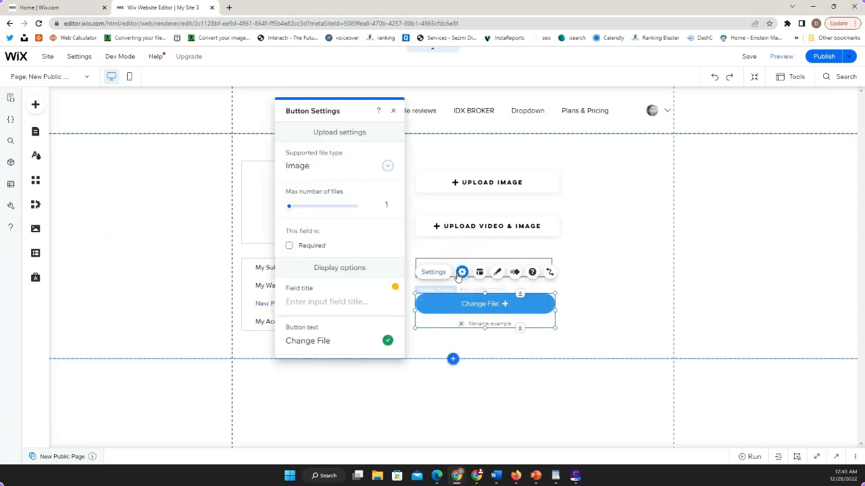
click(338, 339)
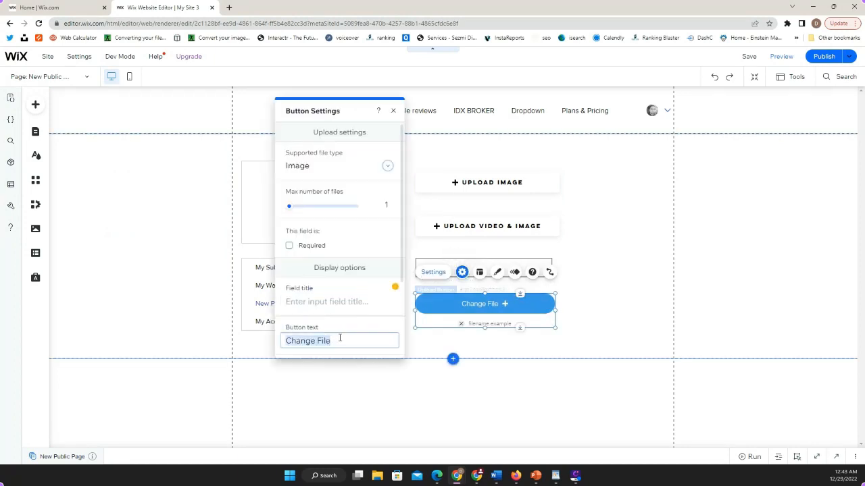
text(u)
key(BackSpace)
text(UY)
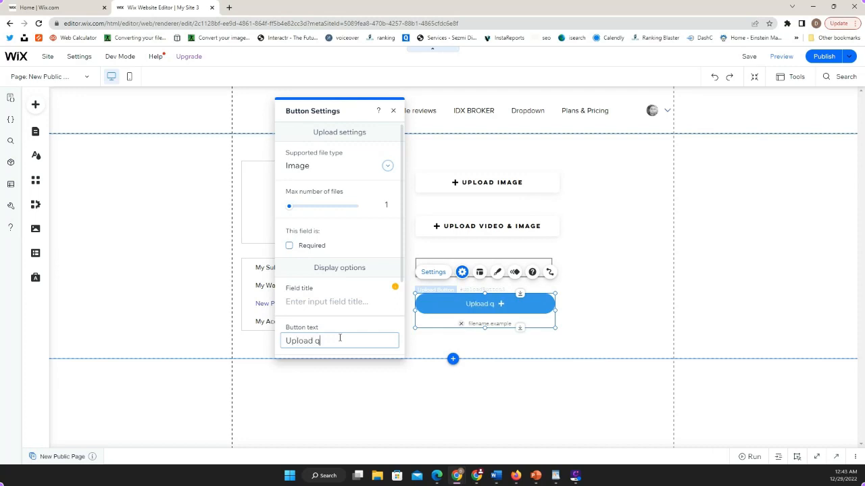
text(pload QR c)
key(BackSpace)
text(Code Imge)
key(BackSpace)
key(BackSpace)
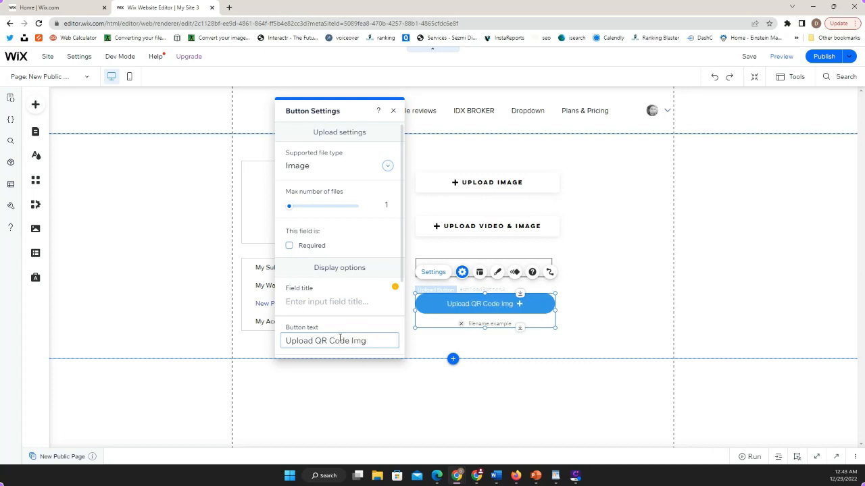
text(age)
click(614, 340)
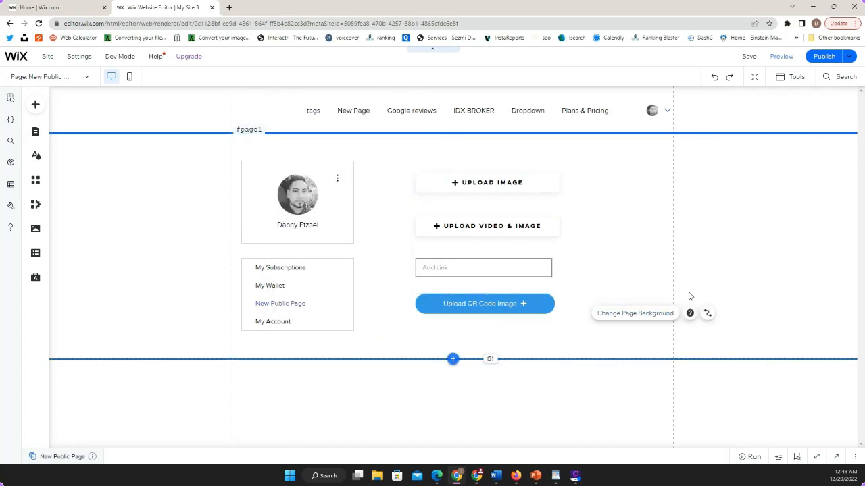
Show the code and properties area and set the Upload Image button's element ID to uploadBTNimage.
click(512, 183)
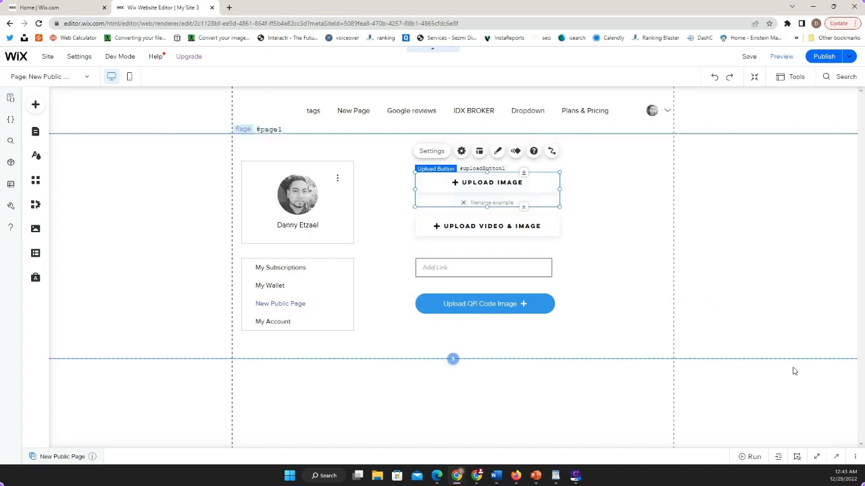
click(836, 457)
click(805, 376)
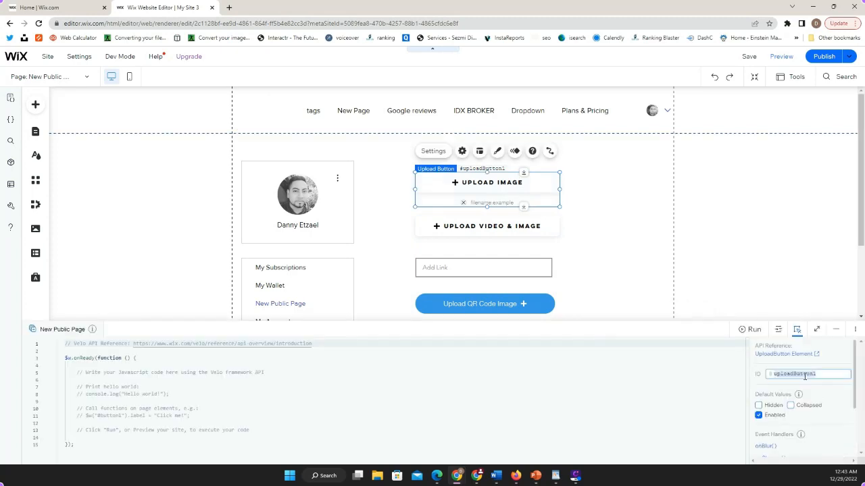
key(Right)
text(TN1)
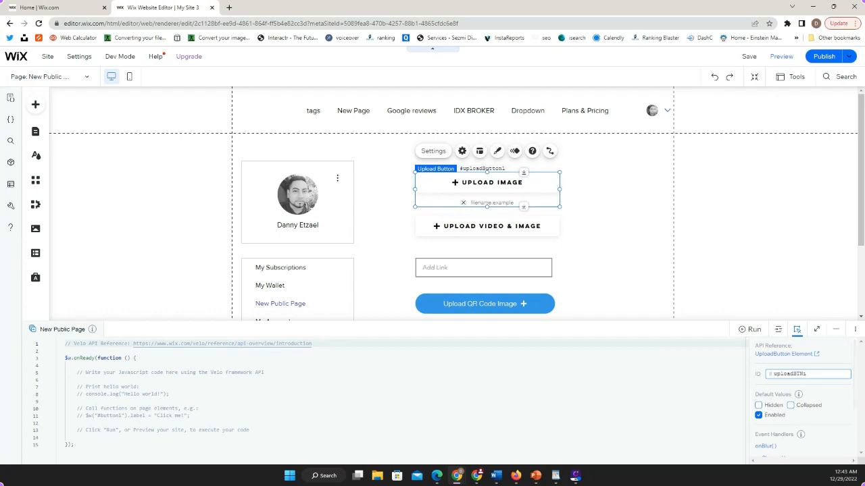
key(BackSpace)
text(image)
Set the element ID of the Upload Video & Image button to uploadBTNvideoandimage.
click(547, 221)
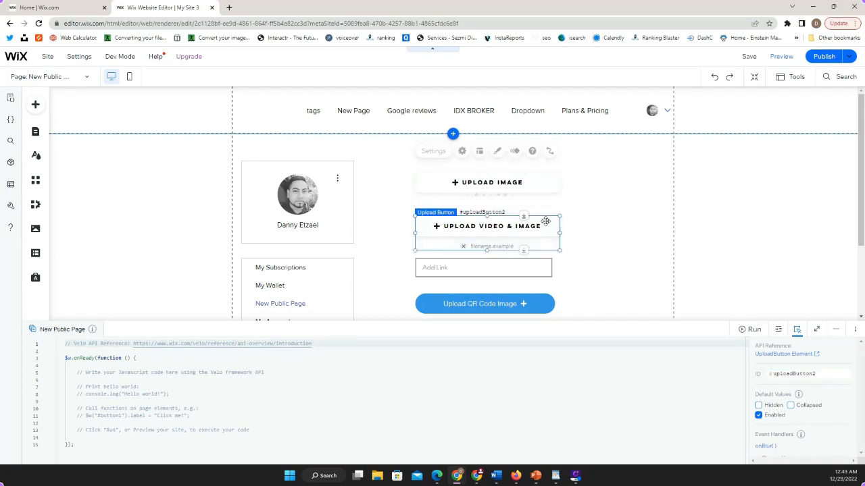
click(815, 373)
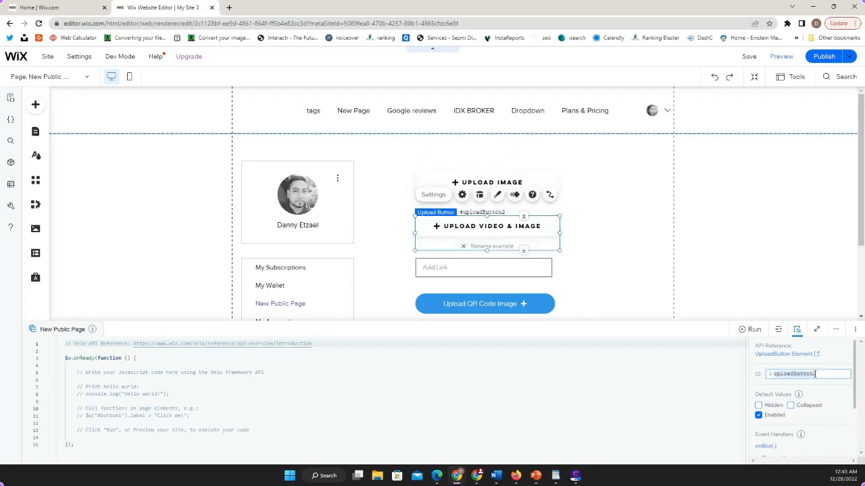
click(815, 374)
key(BackSpace)
key(BackSpace)
text(BTNvideocamimage)
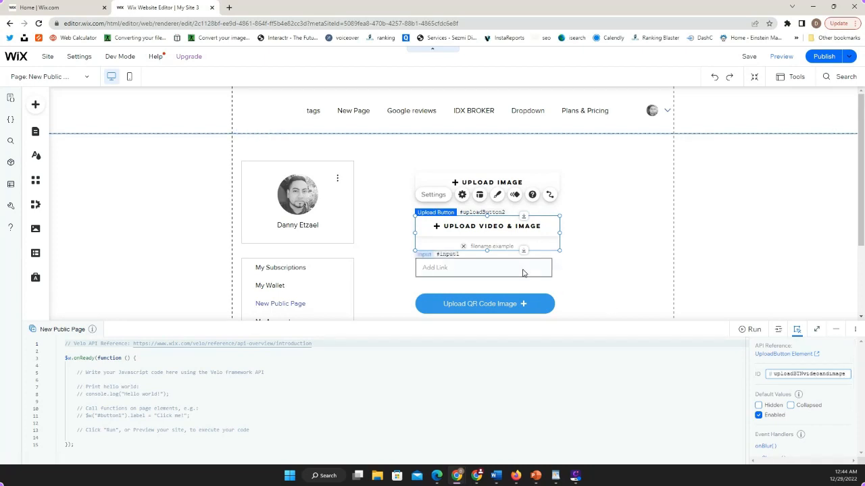
Set the element ID of the Add Link text input to addurl.
click(523, 272)
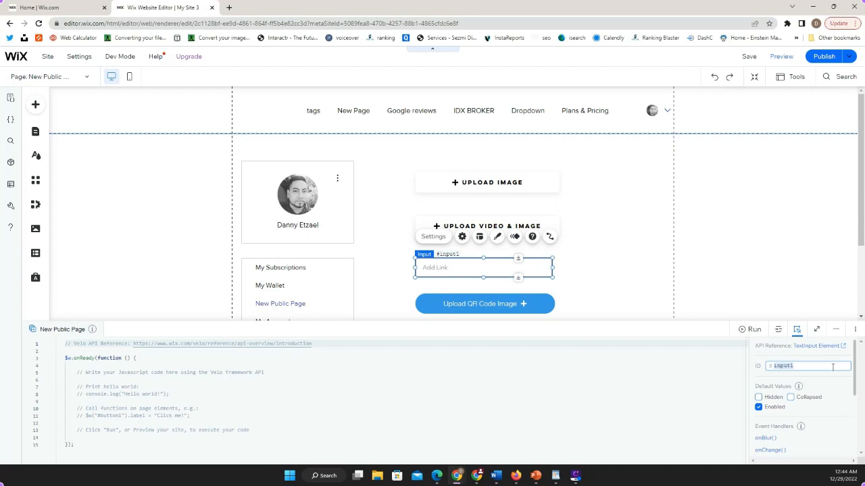
text(addurl)
Set the element ID of the Upload QR Code Image button to uploadBTNqrCode.
scroll(646, 276, down, 1)
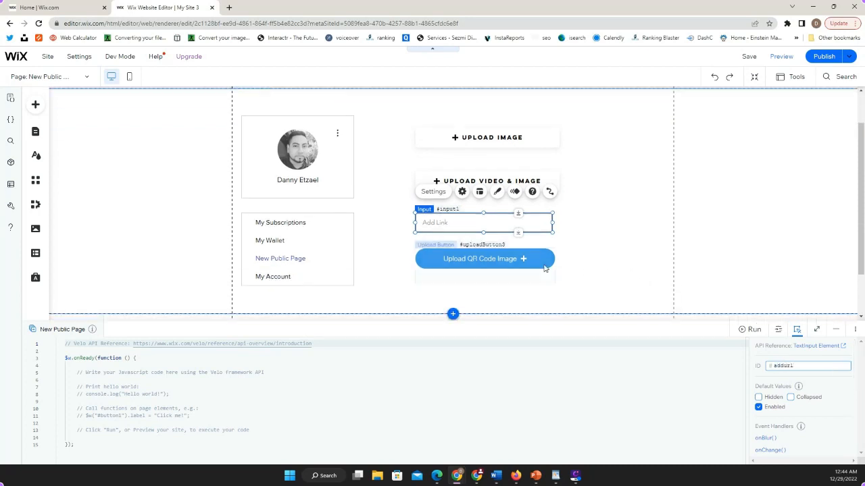
click(545, 268)
click(819, 376)
click(820, 376)
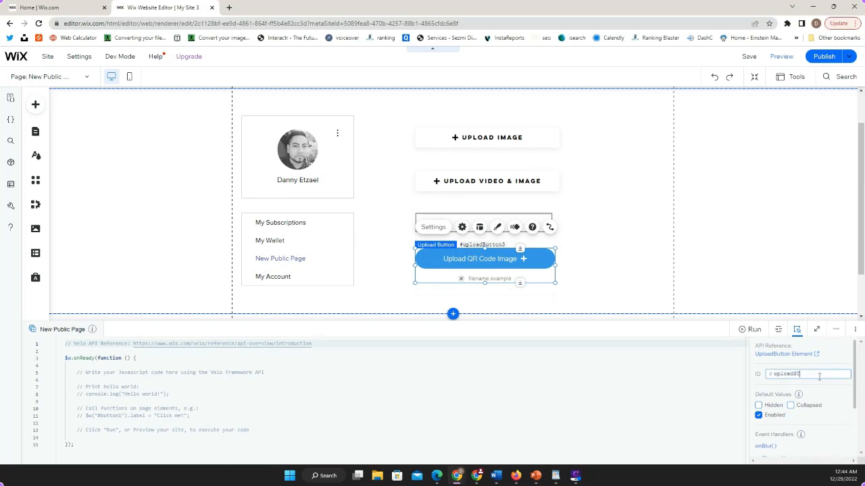
text(TNqrCode)
click(804, 264)
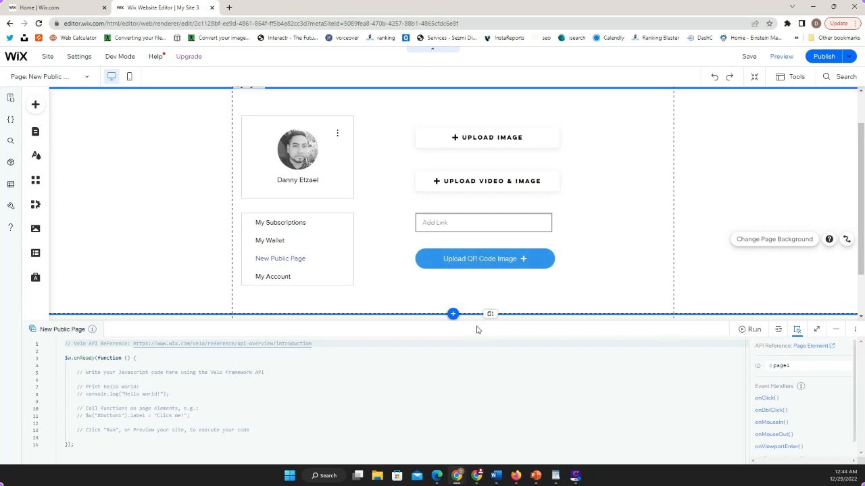
Extend the page section downward and place a blue themed button below the Upload QR Code Image button.
drag(486, 314, 487, 343)
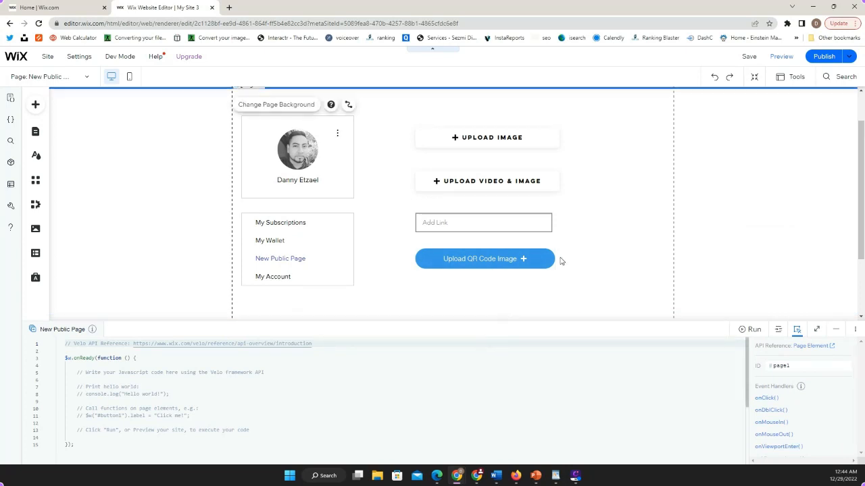
scroll(501, 250, down, 1)
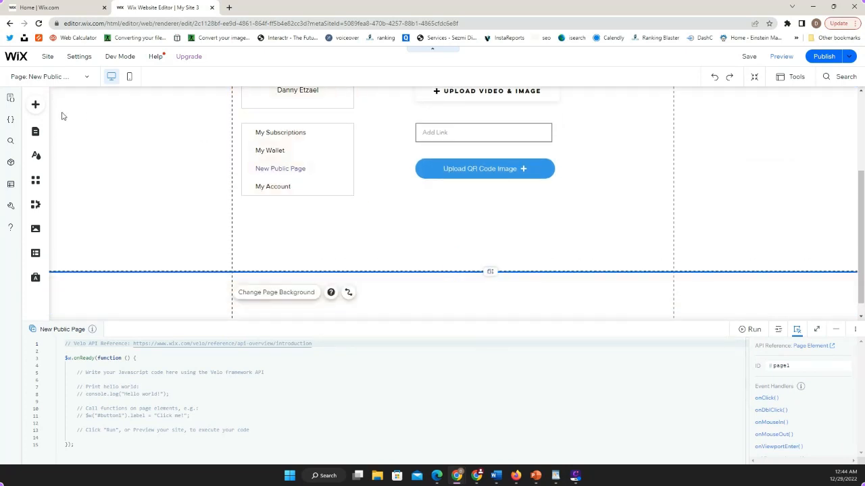
click(36, 105)
click(76, 190)
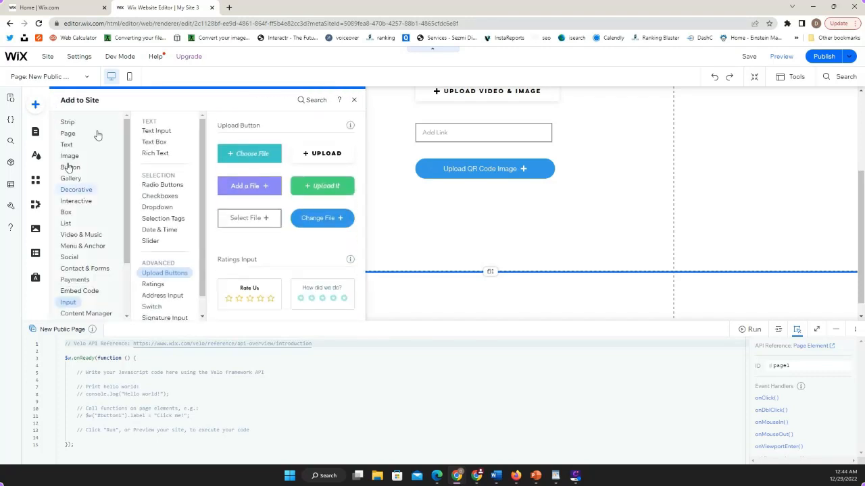
click(69, 169)
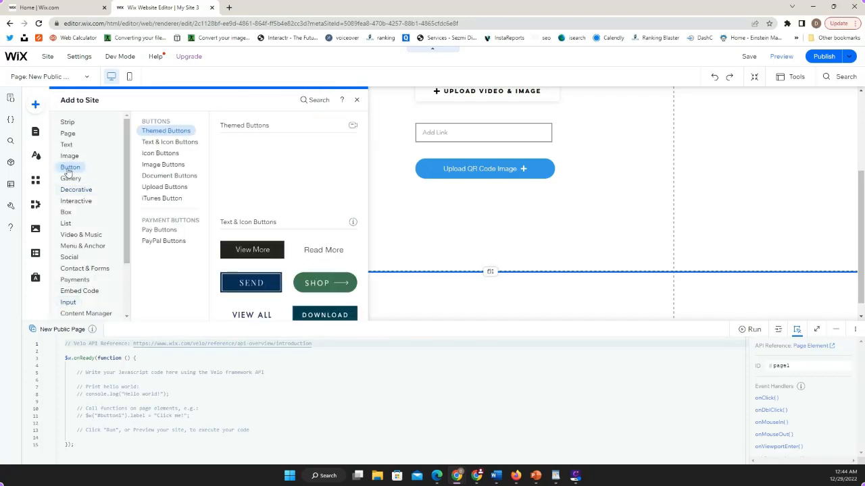
drag(261, 160, 491, 228)
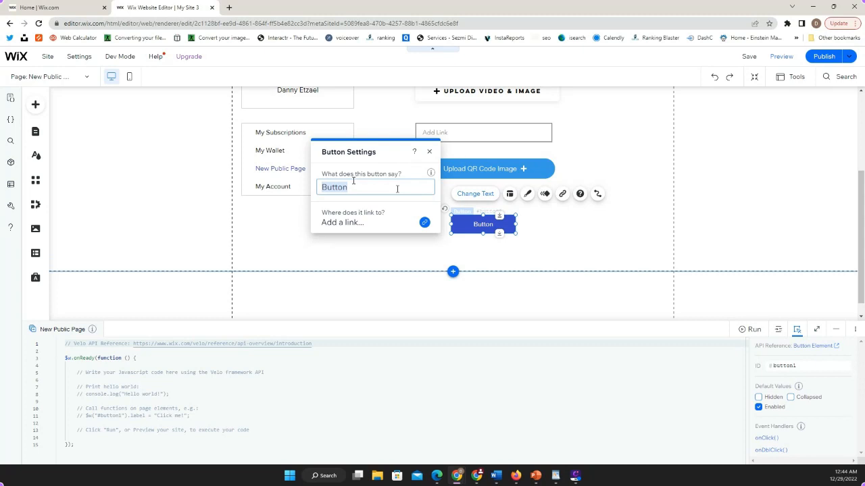
Set the new themed button's label to "Submit".
text(Upl)
key(BackSpace)
key(BackSpace)
key(BackSpace)
text(Submit)
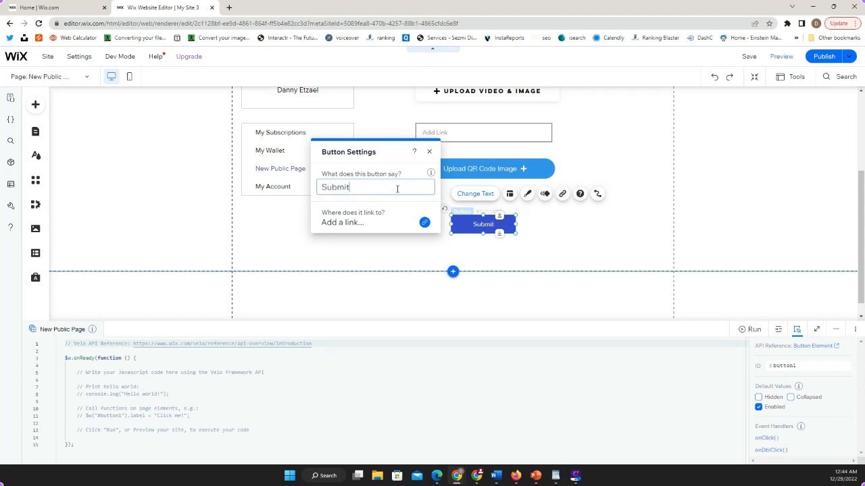